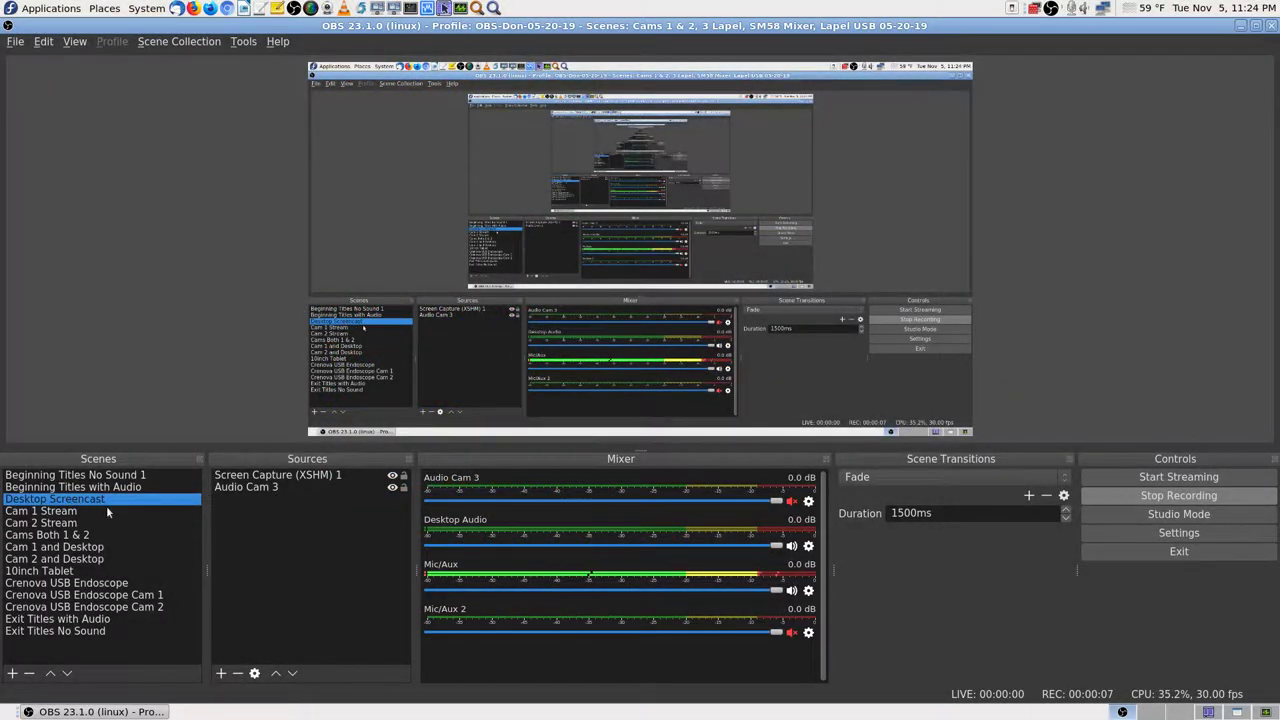
Step: Briefly select the motioneyeos-dev archive in Krusader, then move to the Remote Desktop Viewer session
left_click(1208, 712)
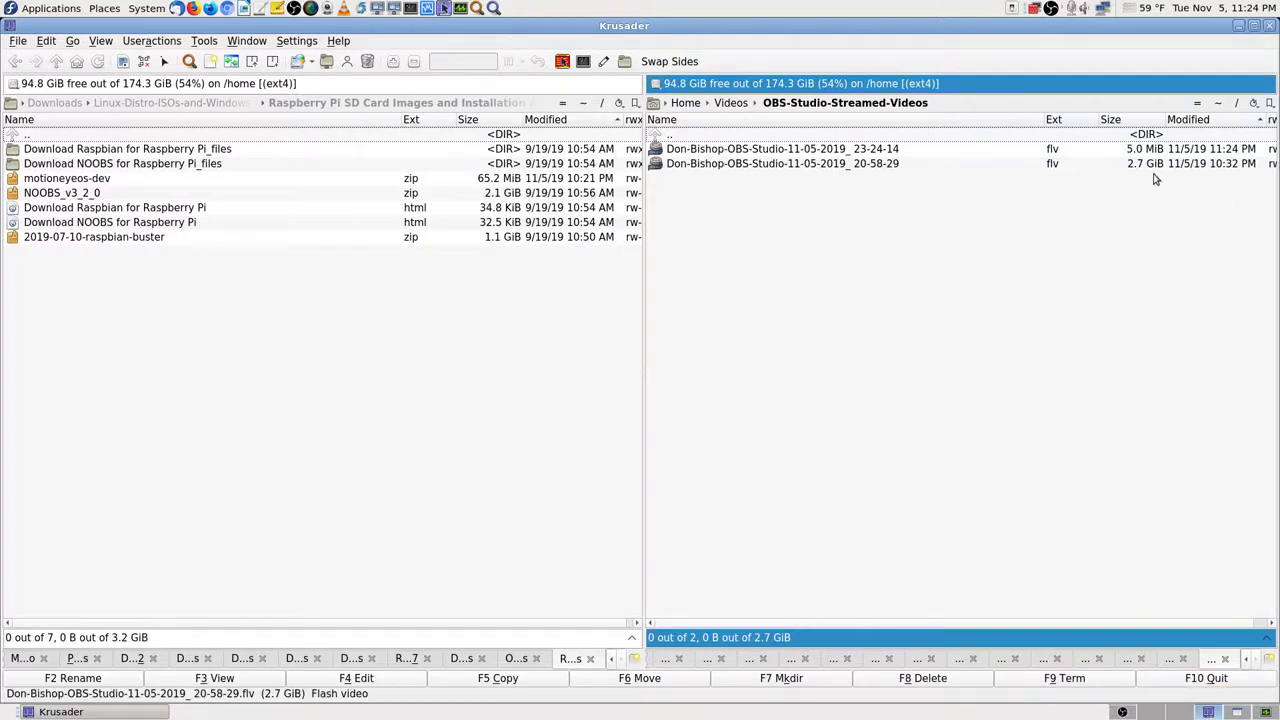
left_click(100, 178)
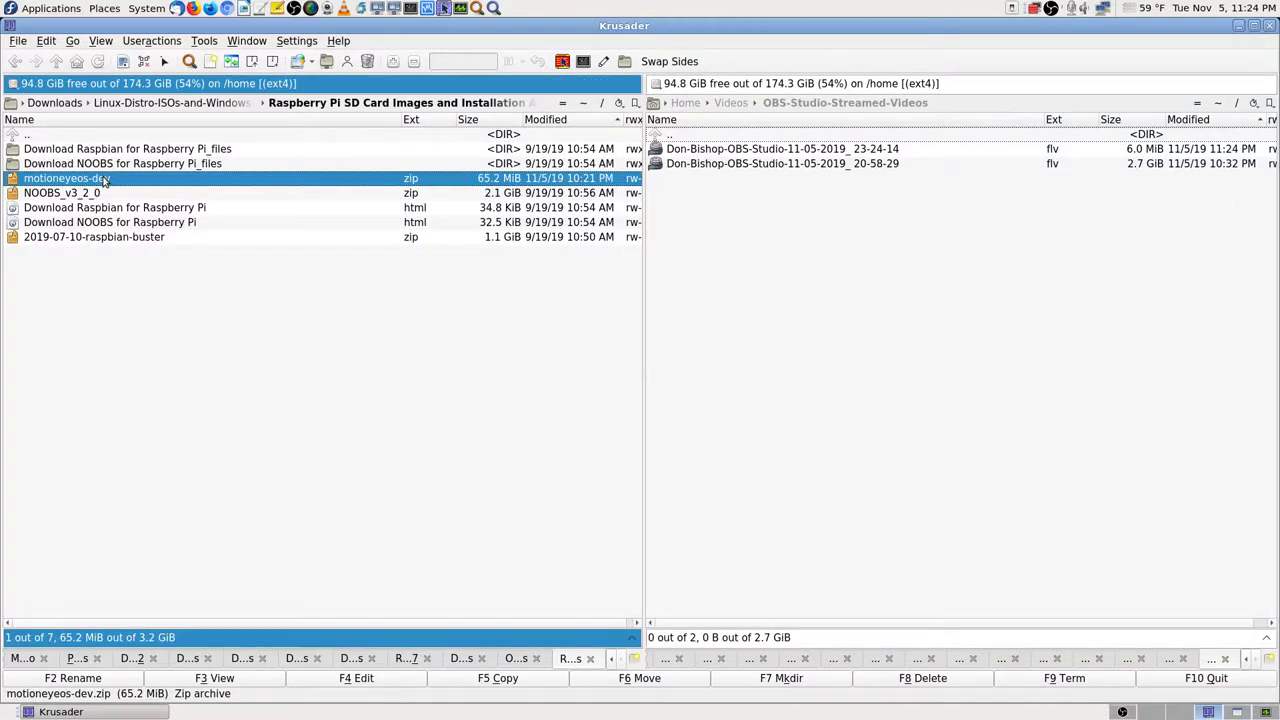
left_click(289, 139)
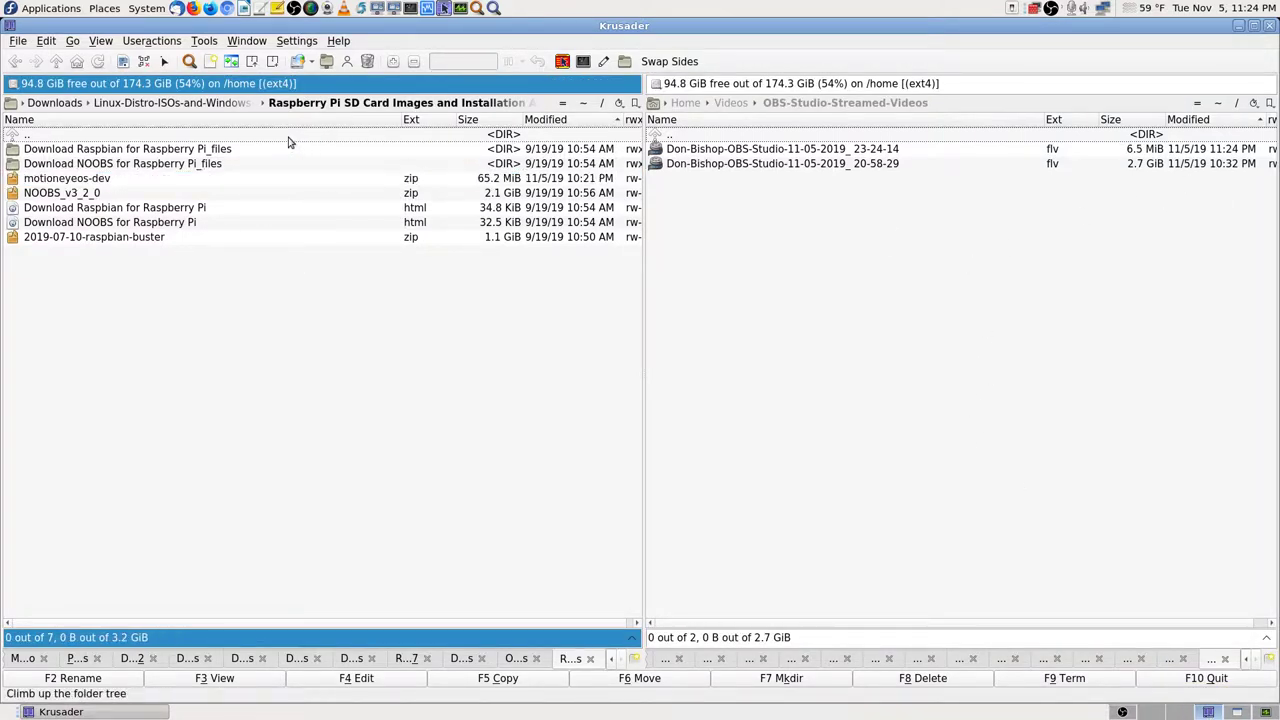
left_click(1237, 712)
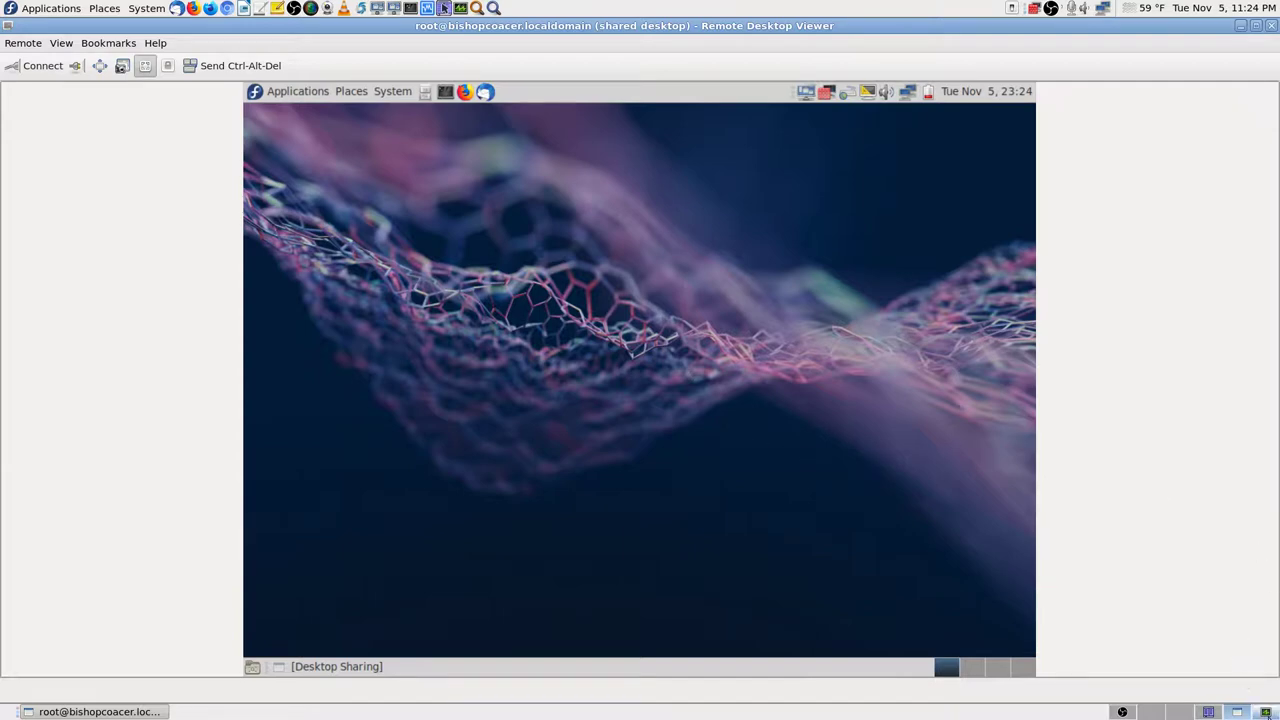
Step: Show System Monitor's Process Table, listing 193 processes with OBS using the most CPU and memory
left_click(1265, 712)
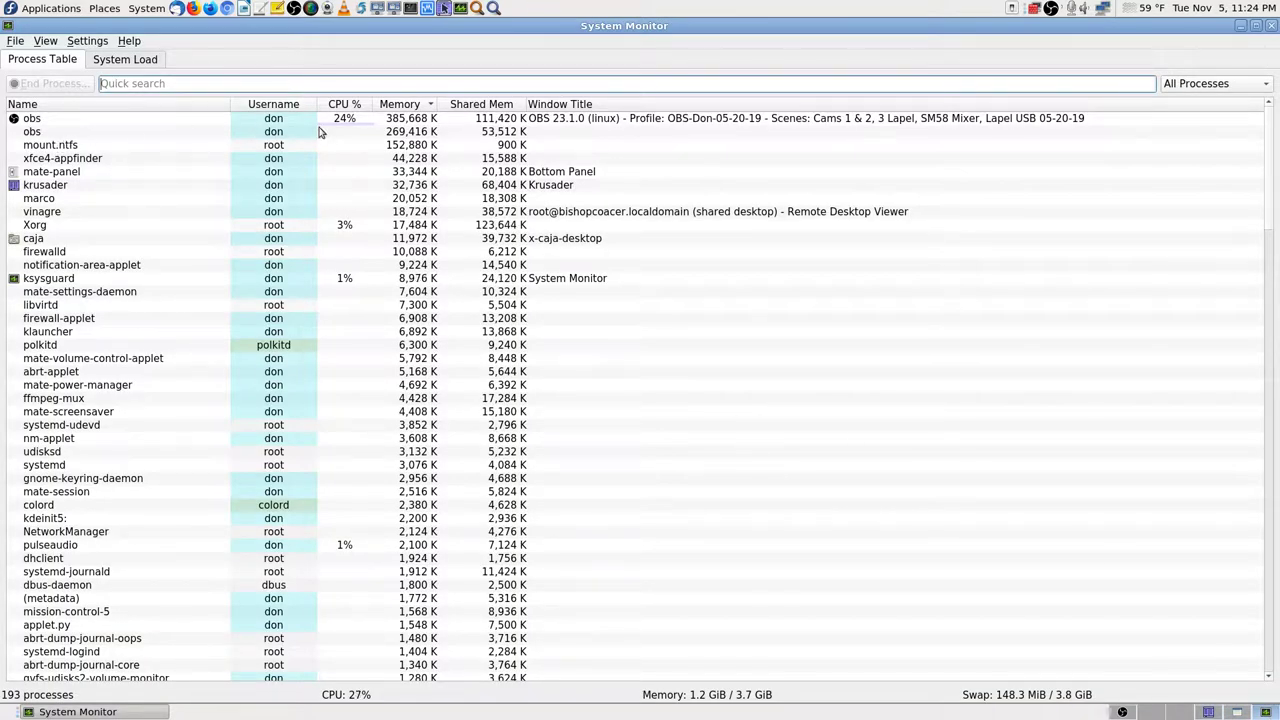